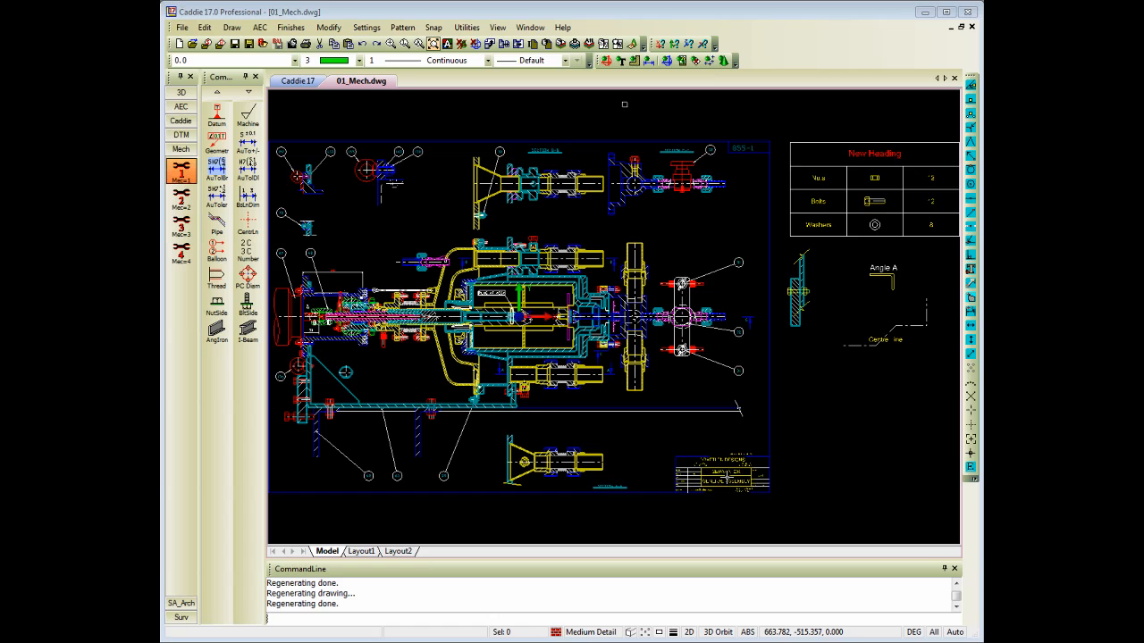
- Show the object properties of the title block texts DRAFTLEN DESIGNS, SEPARATOR and GENERAL ASSEMBLY together
middle_drag(729, 479, 689, 430)
scroll(691, 433, up, 6)
scroll(717, 472, up, 2)
middle_drag(638, 344, 624, 331)
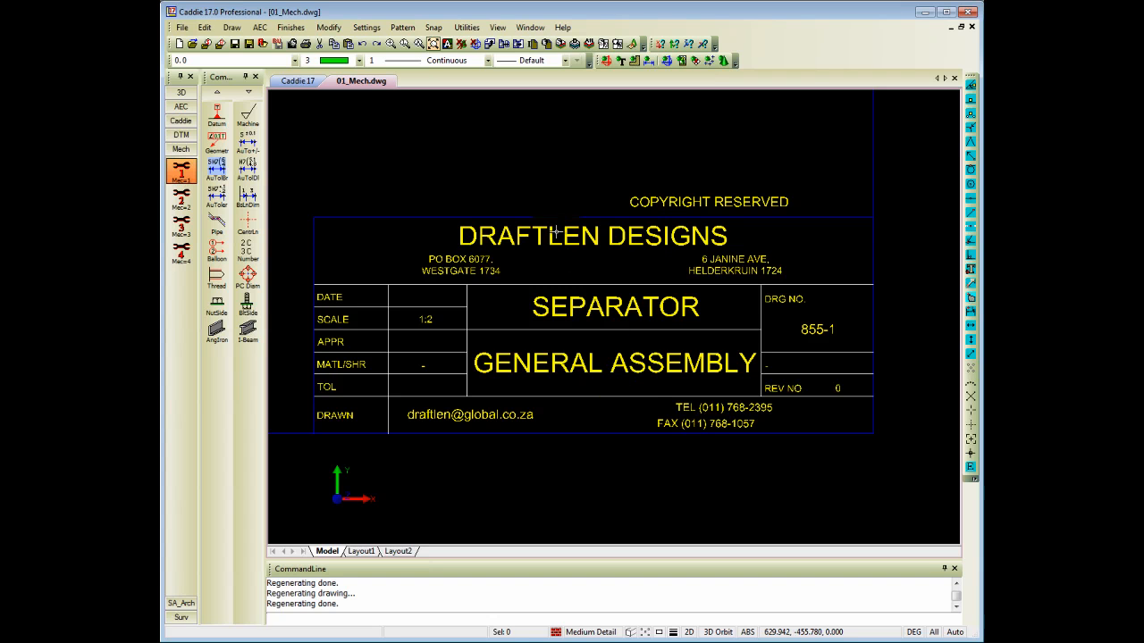
click(555, 232)
click(556, 304)
click(555, 359)
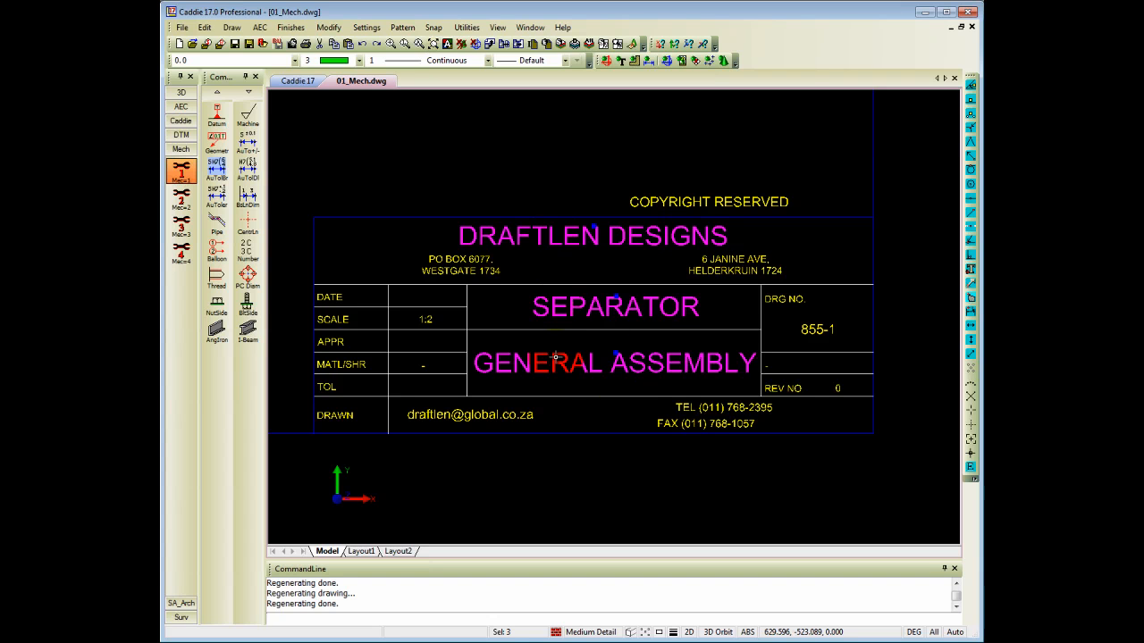
right_click(603, 231)
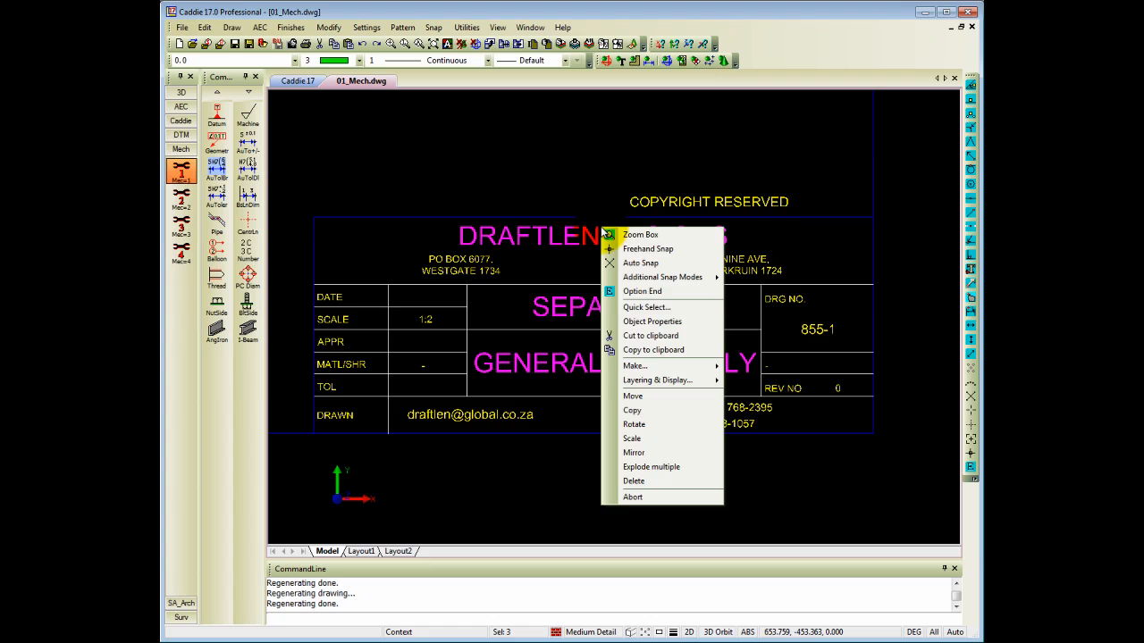
click(685, 326)
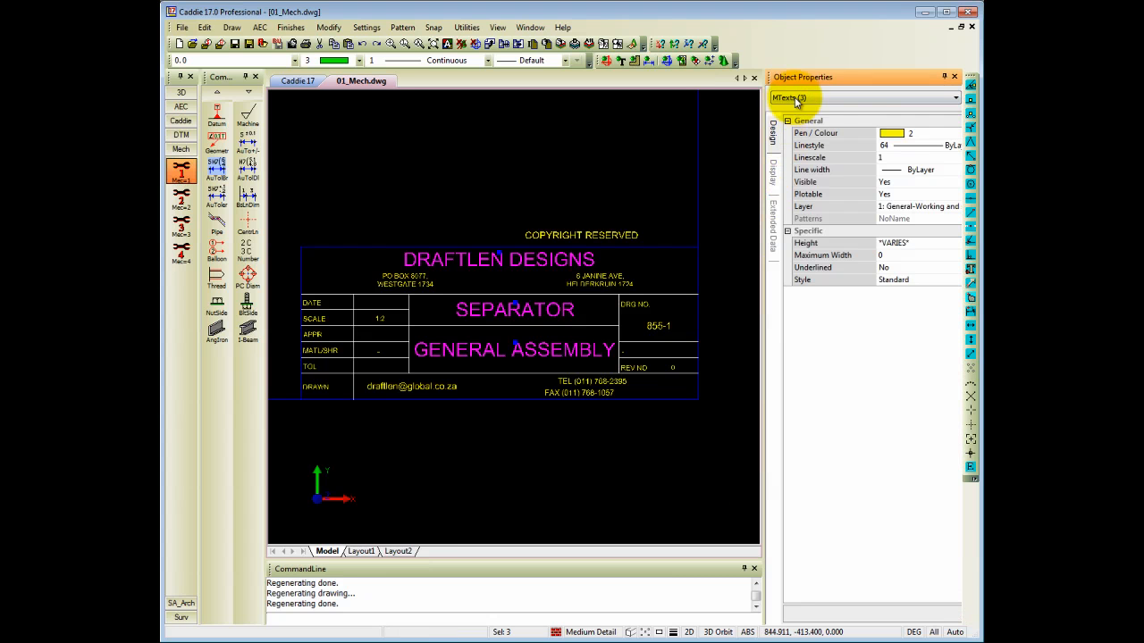
- Set Underlined to Yes for the three selected title block texts
click(893, 123)
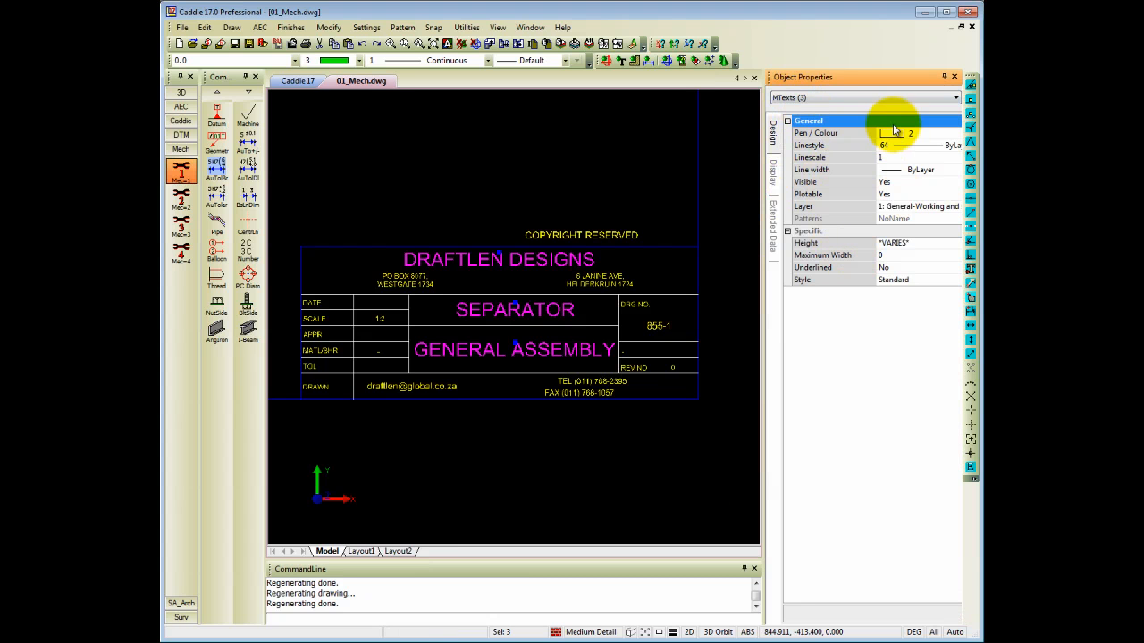
click(887, 268)
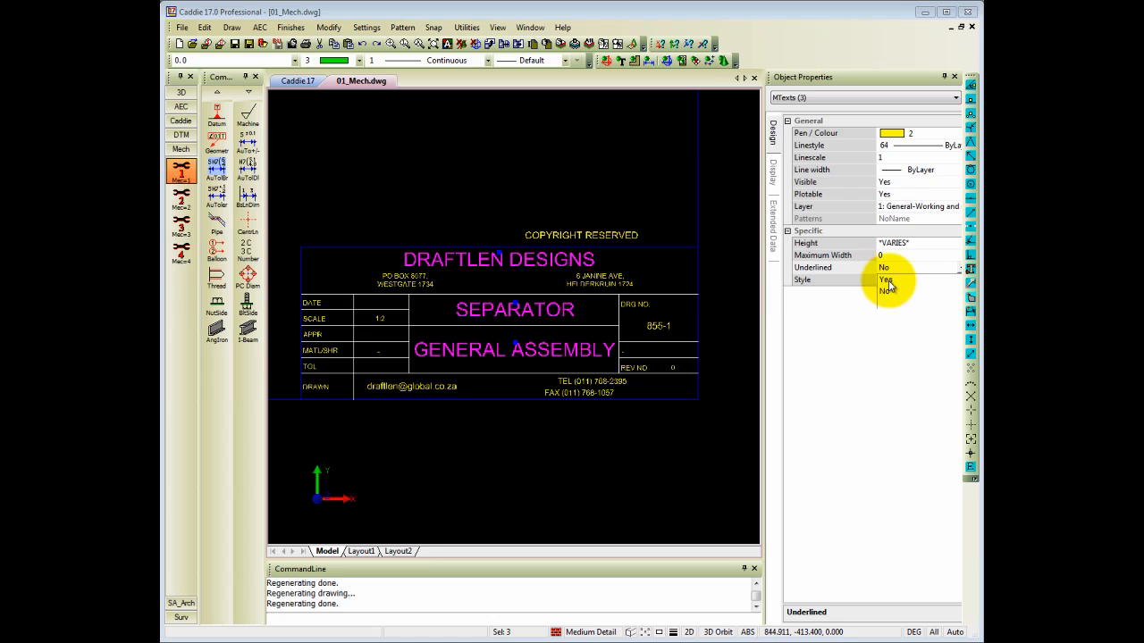
click(886, 279)
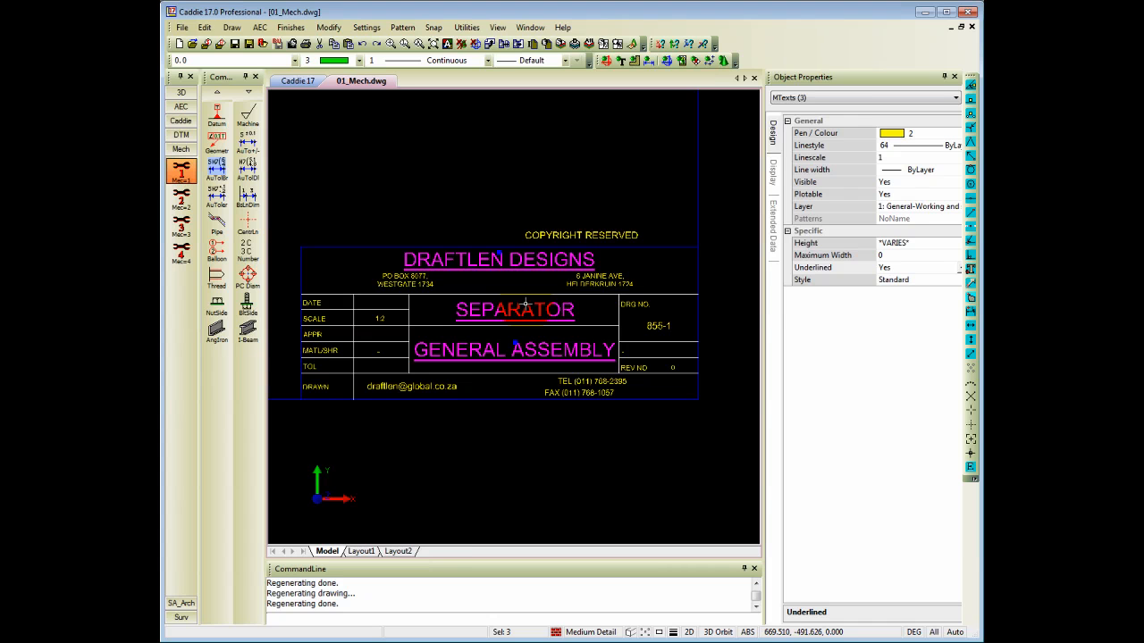
- Set Underlined back to No for the three title block texts and clear the selection
click(885, 267)
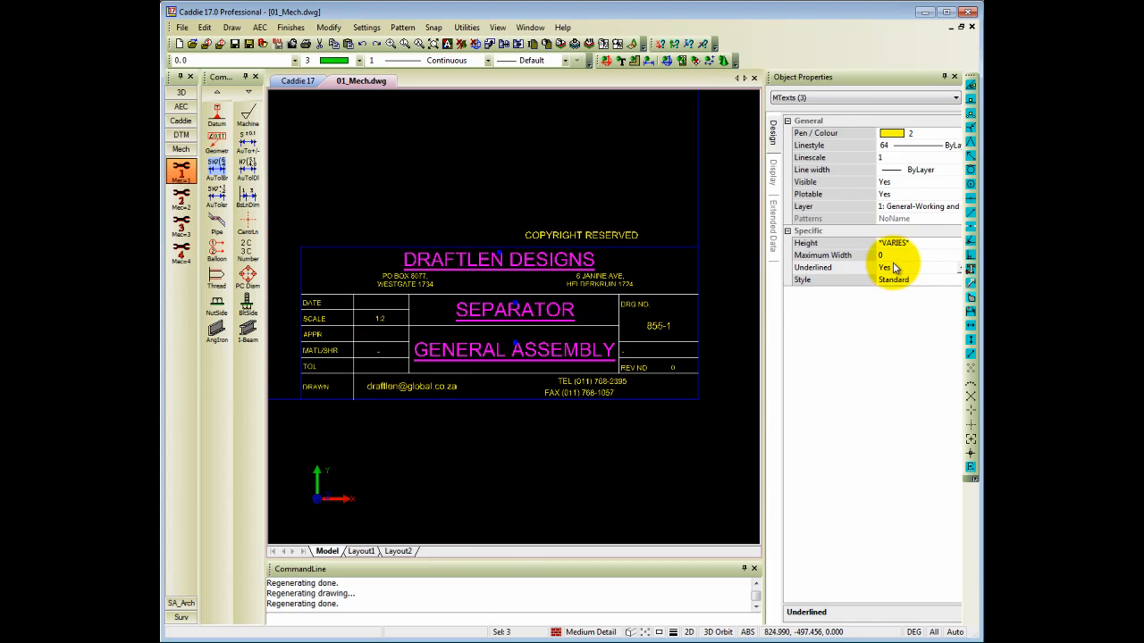
click(884, 292)
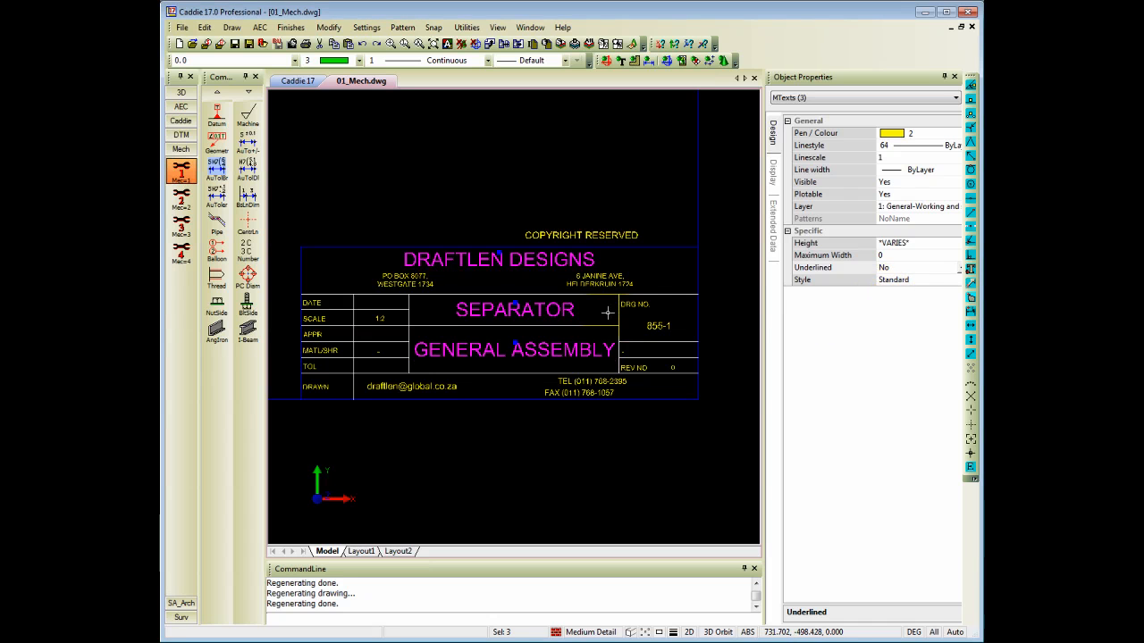
middle_drag(547, 302, 553, 308)
key(Escape)
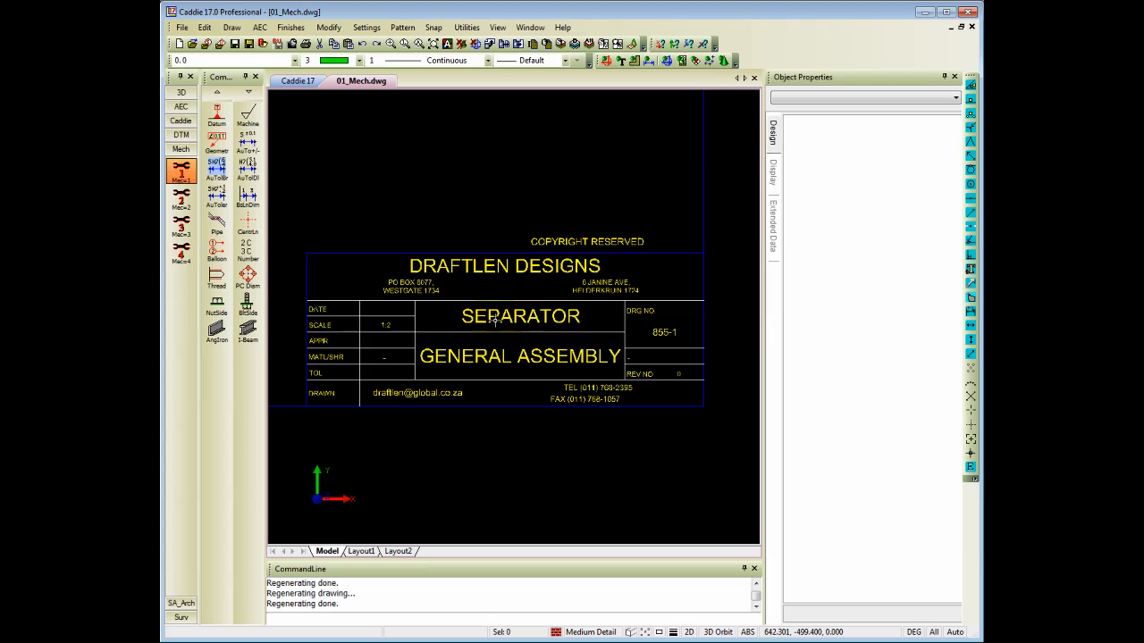
- Start editing the angle-iron block labelled Angle A with the EdtBlck command
scroll(487, 321, down, 4)
middle_drag(603, 285, 542, 421)
scroll(612, 230, up, 8)
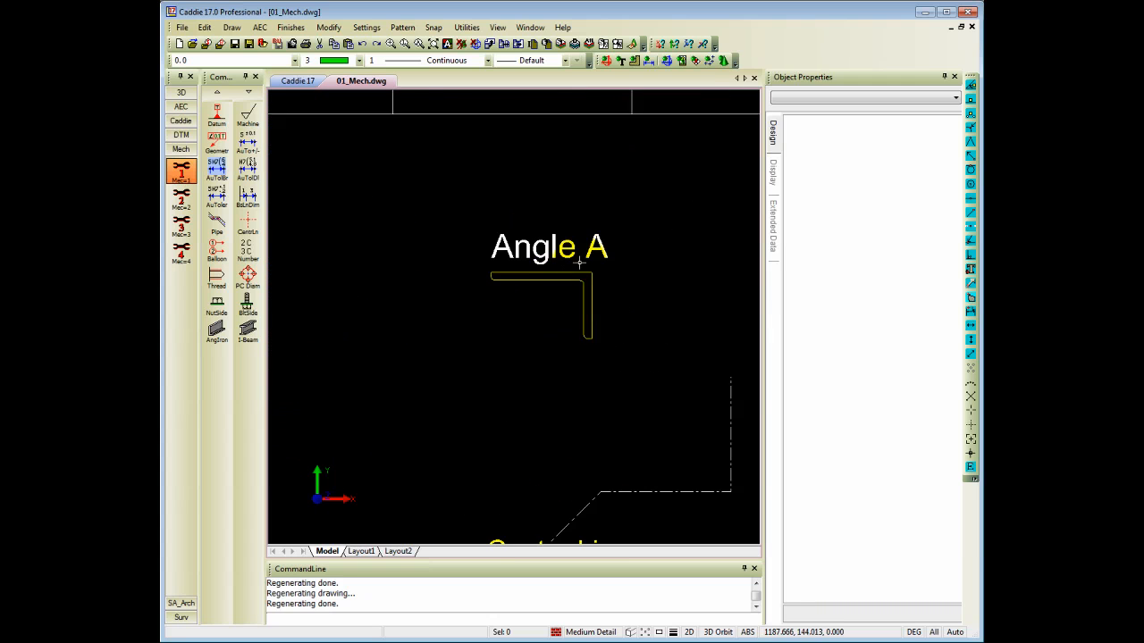
middle_drag(551, 268, 505, 286)
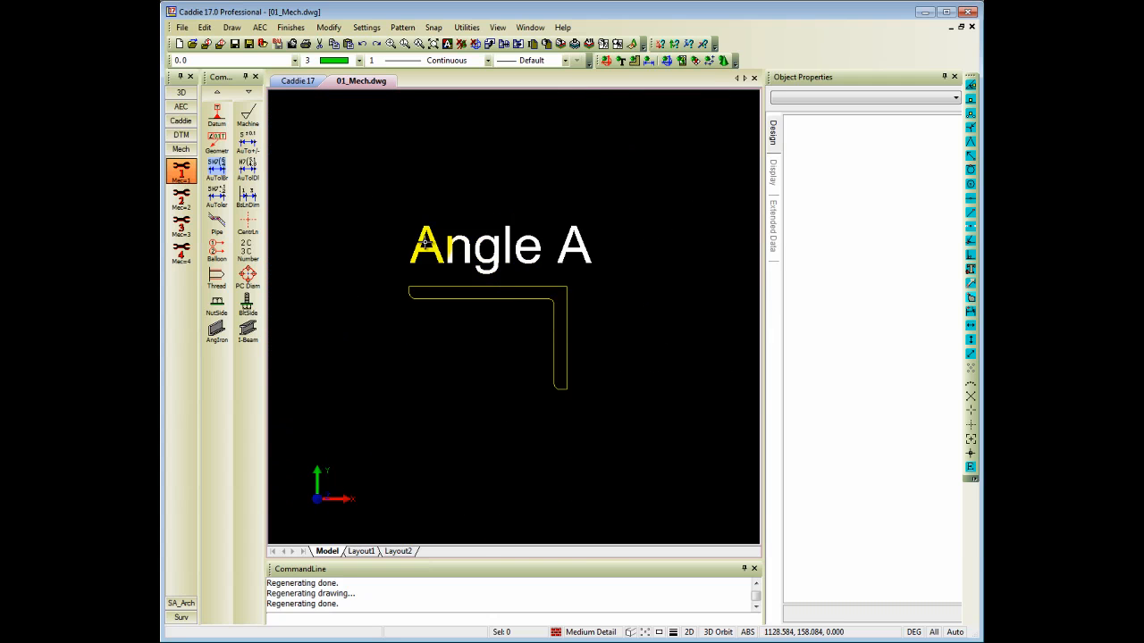
scroll(442, 257, down, 2)
click(458, 260)
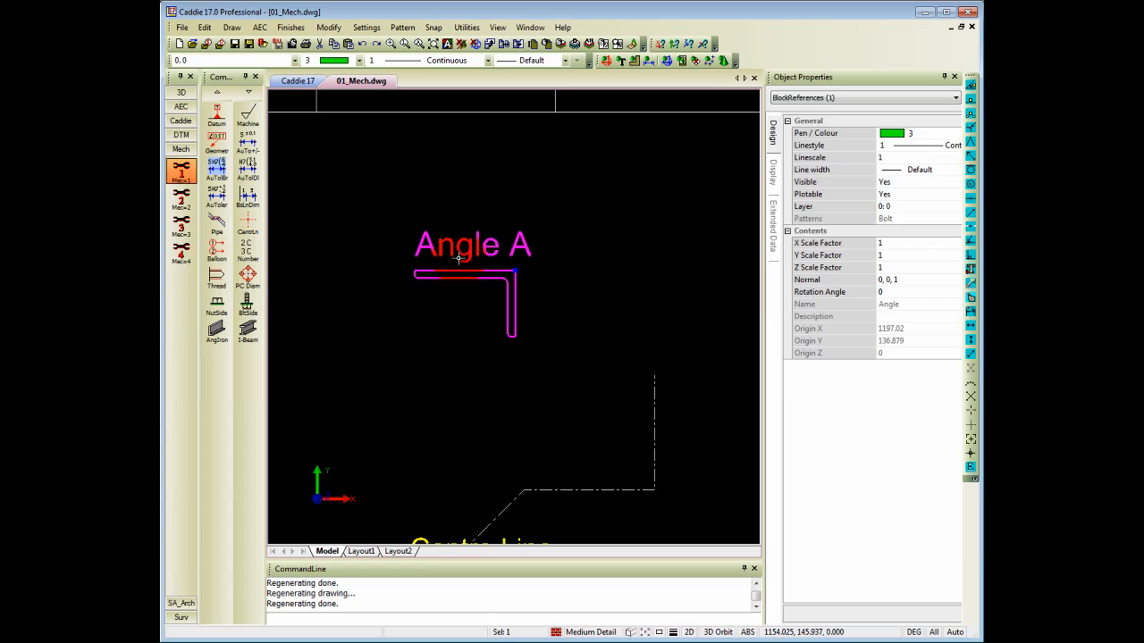
middle_drag(485, 263, 500, 259)
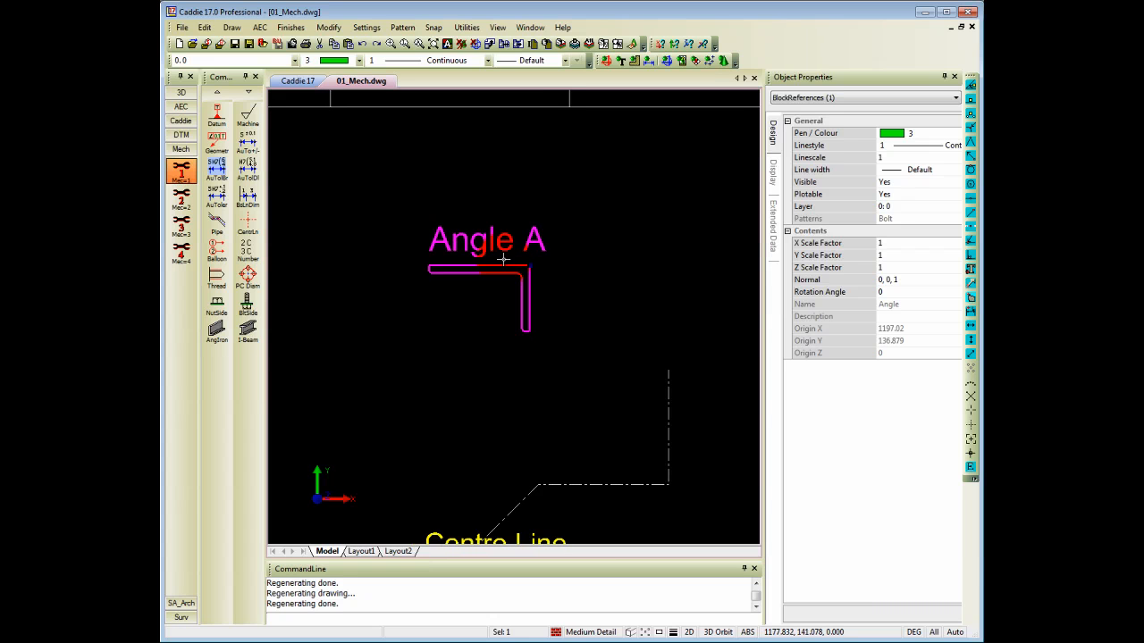
click(182, 123)
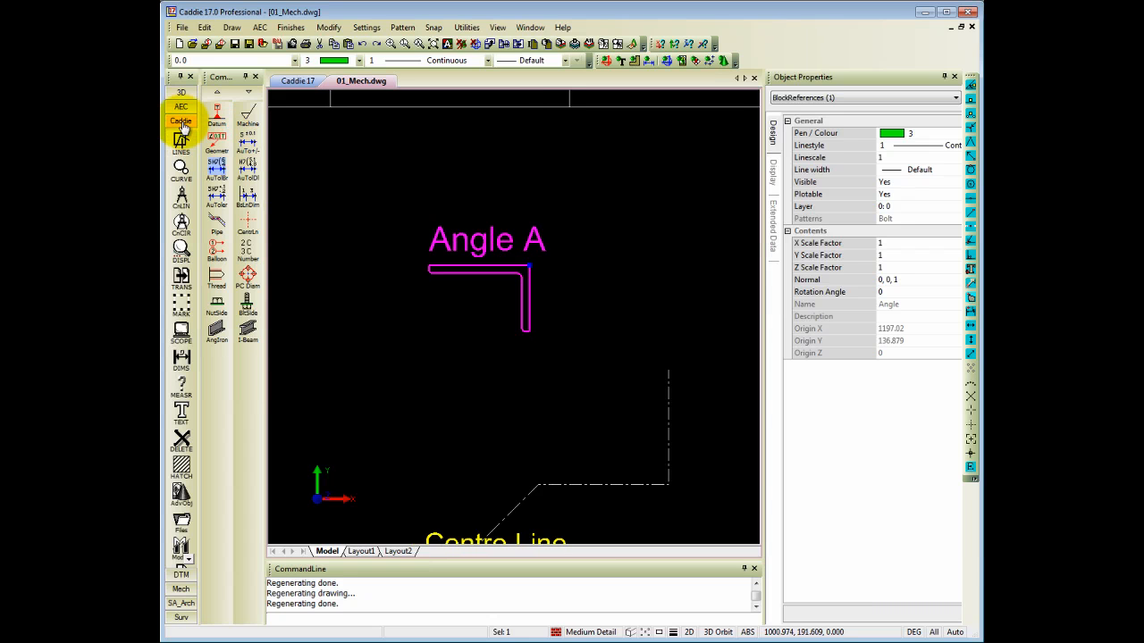
click(182, 497)
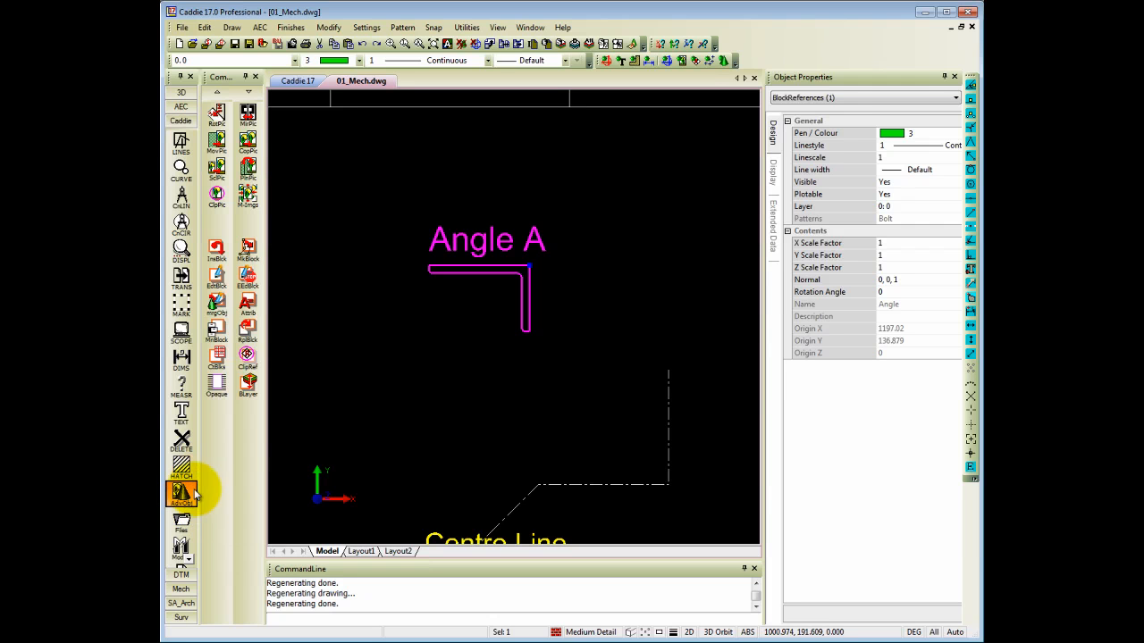
click(247, 278)
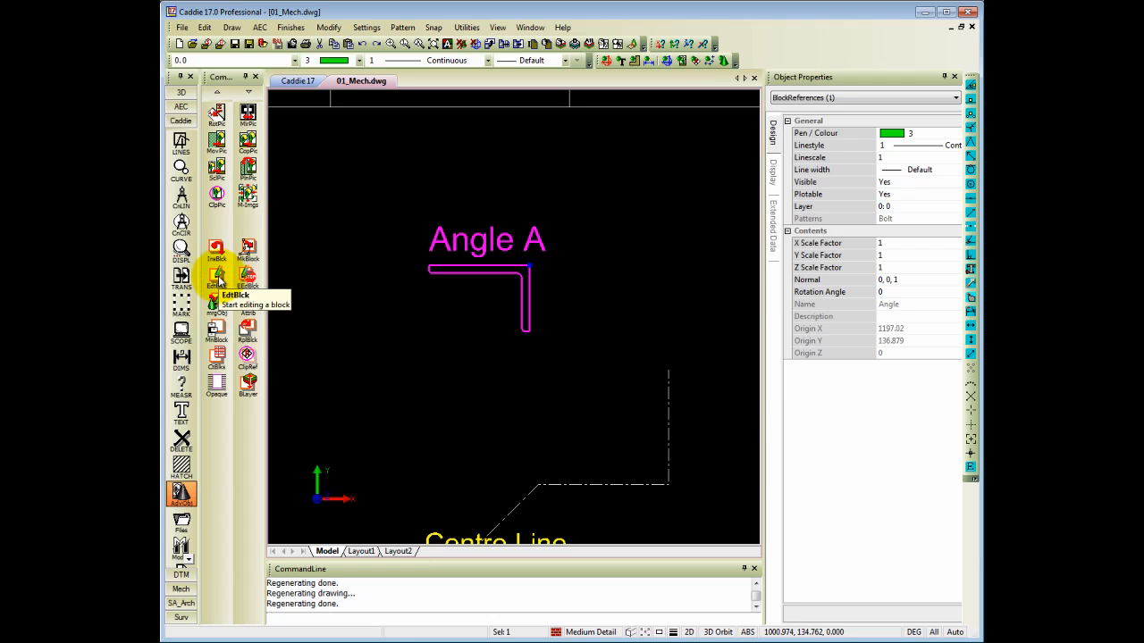
click(219, 280)
click(472, 237)
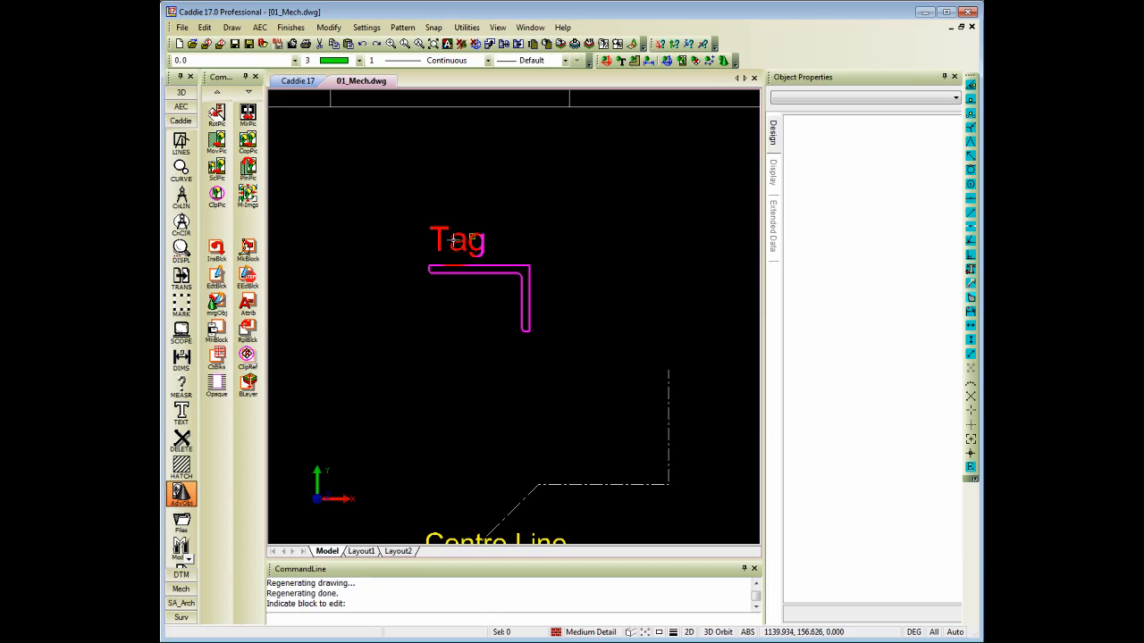
- Move the shared outer corner of the angle profile's two outer lines slightly up and to the right, away from the profile
click(489, 264)
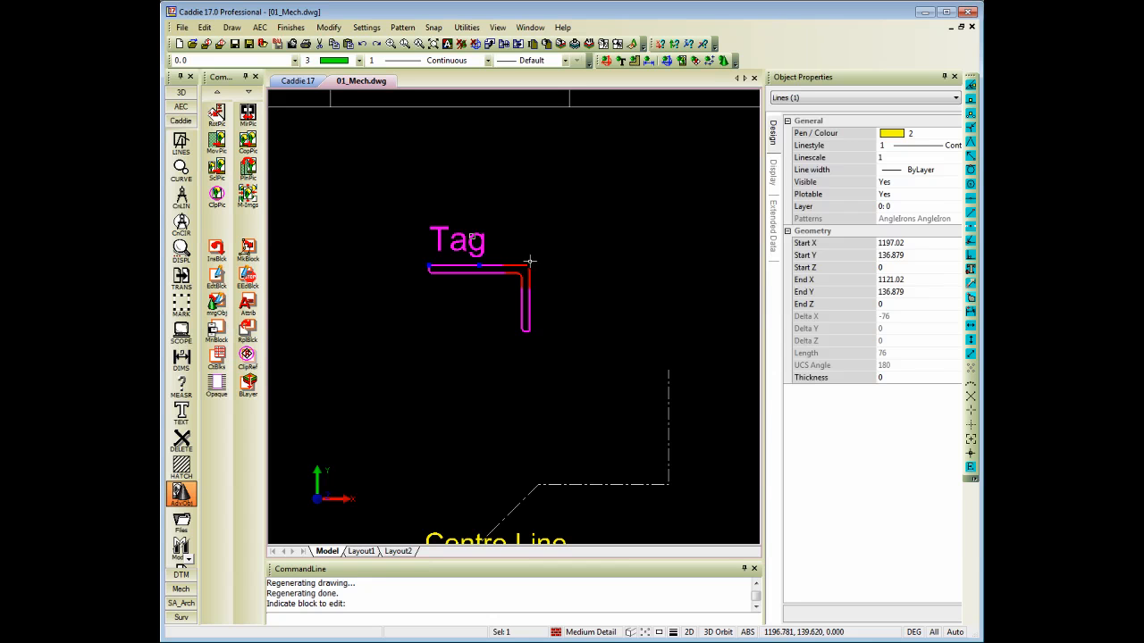
click(527, 273)
click(530, 265)
click(536, 261)
right_click(450, 205)
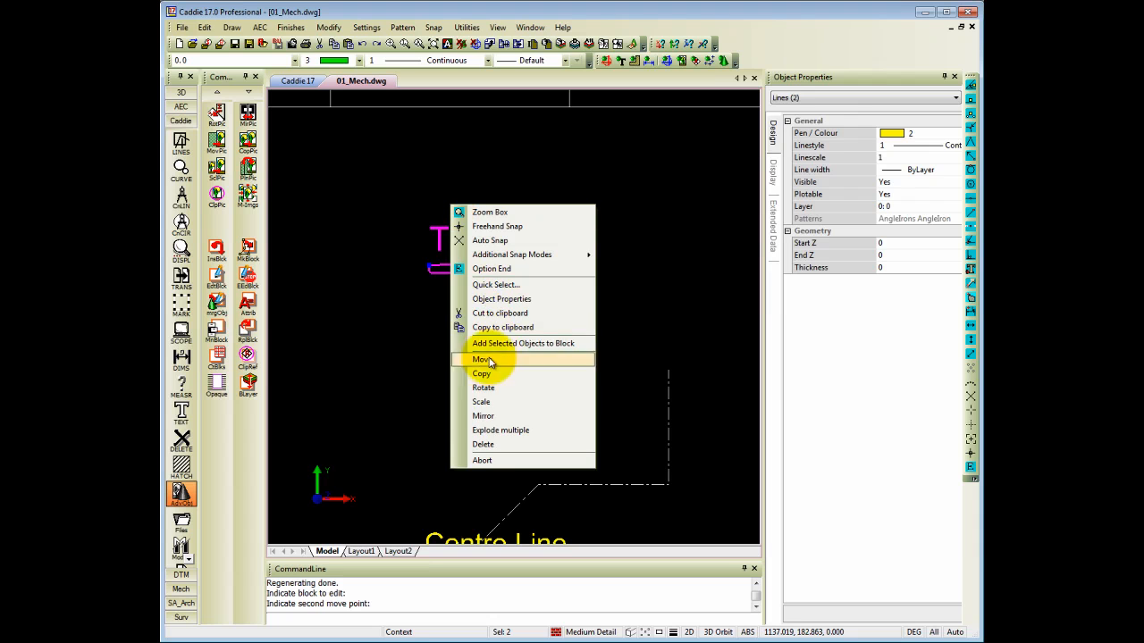
click(481, 460)
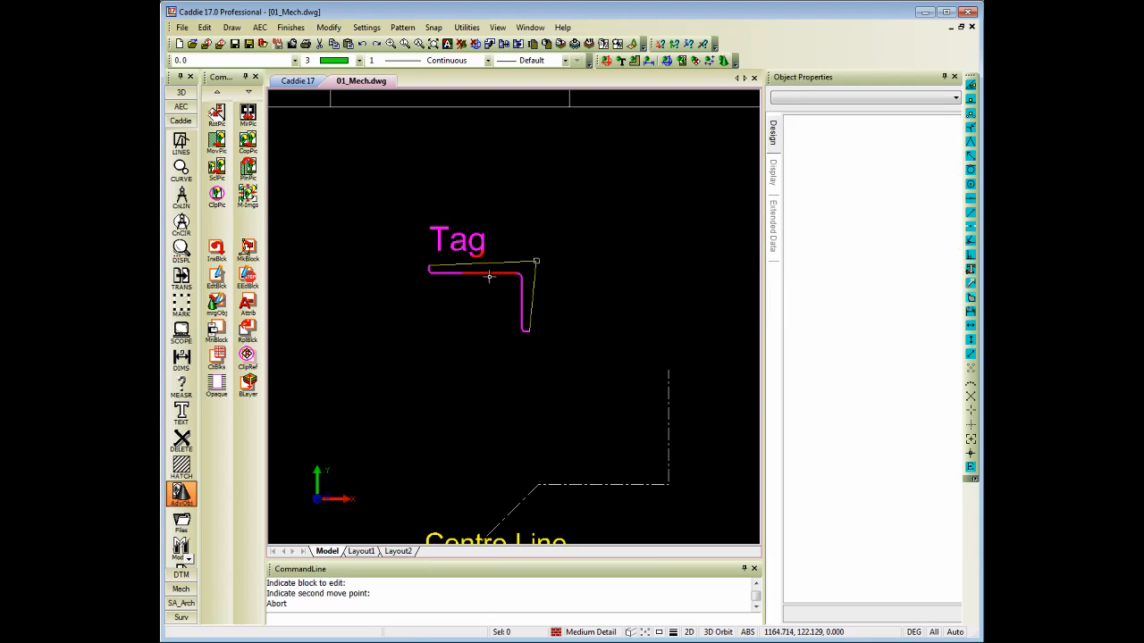
- End the block edit and update the attributes, setting the Description value to "Angle New"
right_click(497, 230)
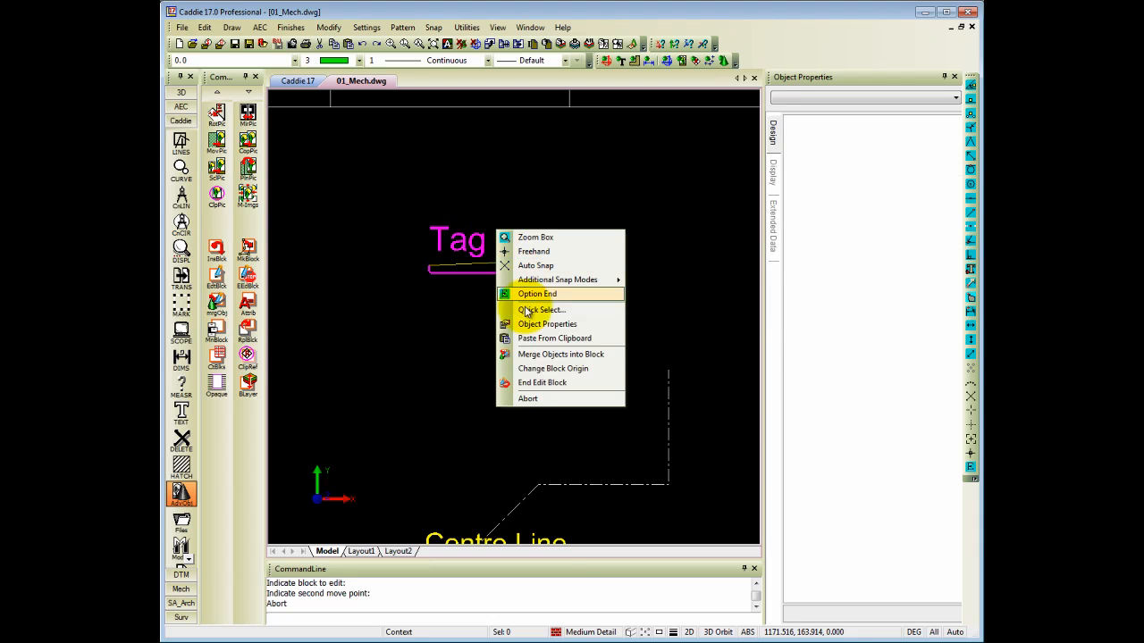
click(536, 383)
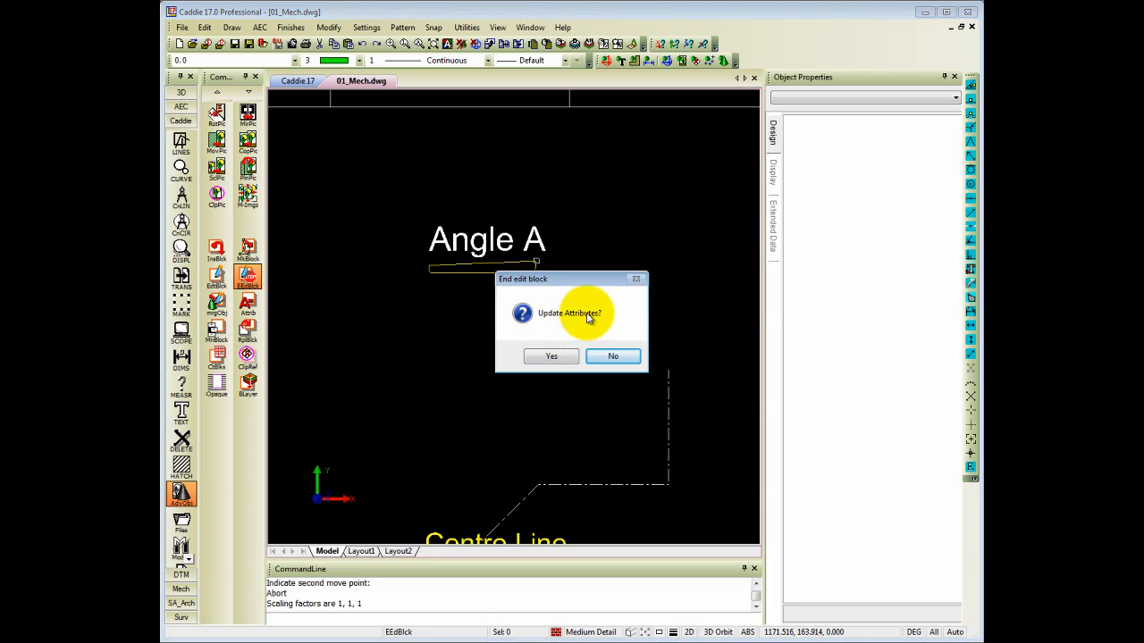
click(551, 357)
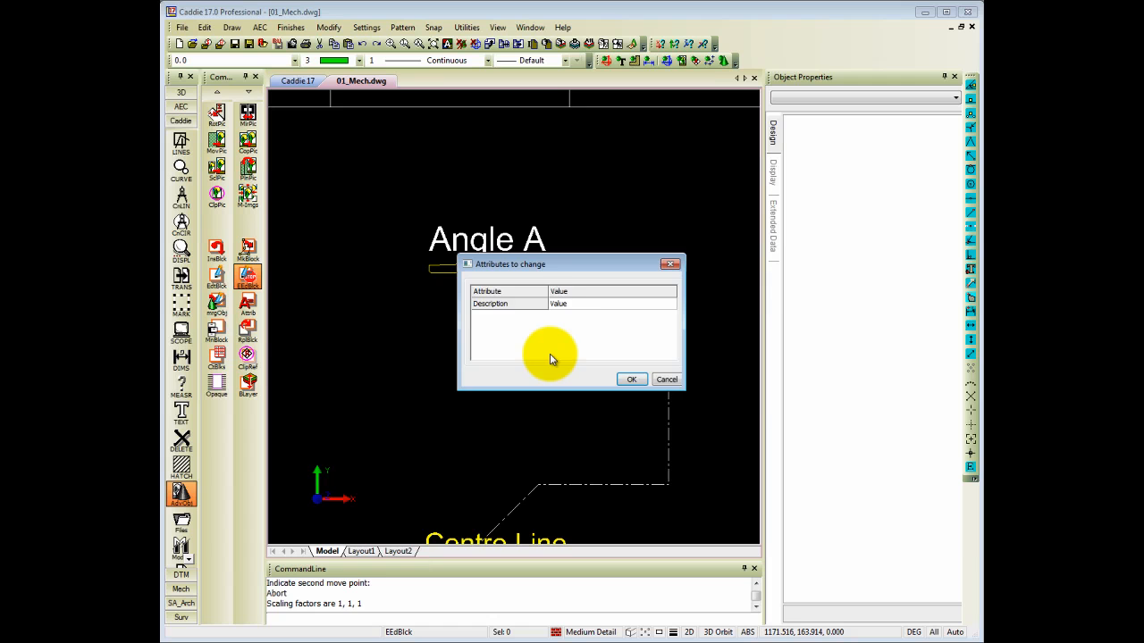
click(562, 304)
click(561, 304)
text(Angle New)
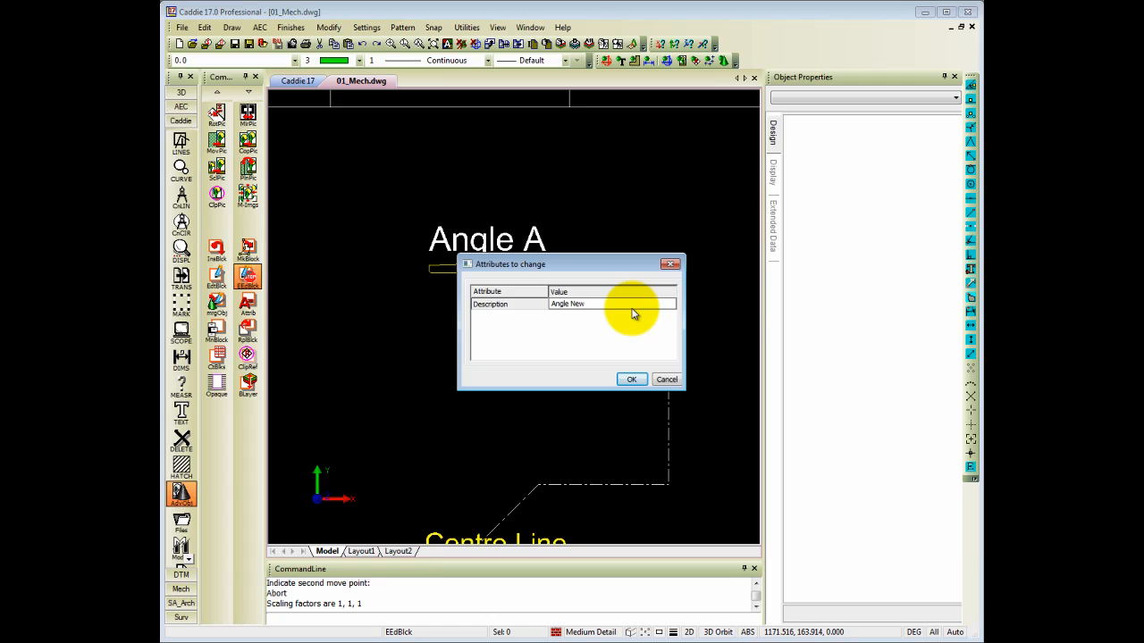
click(632, 380)
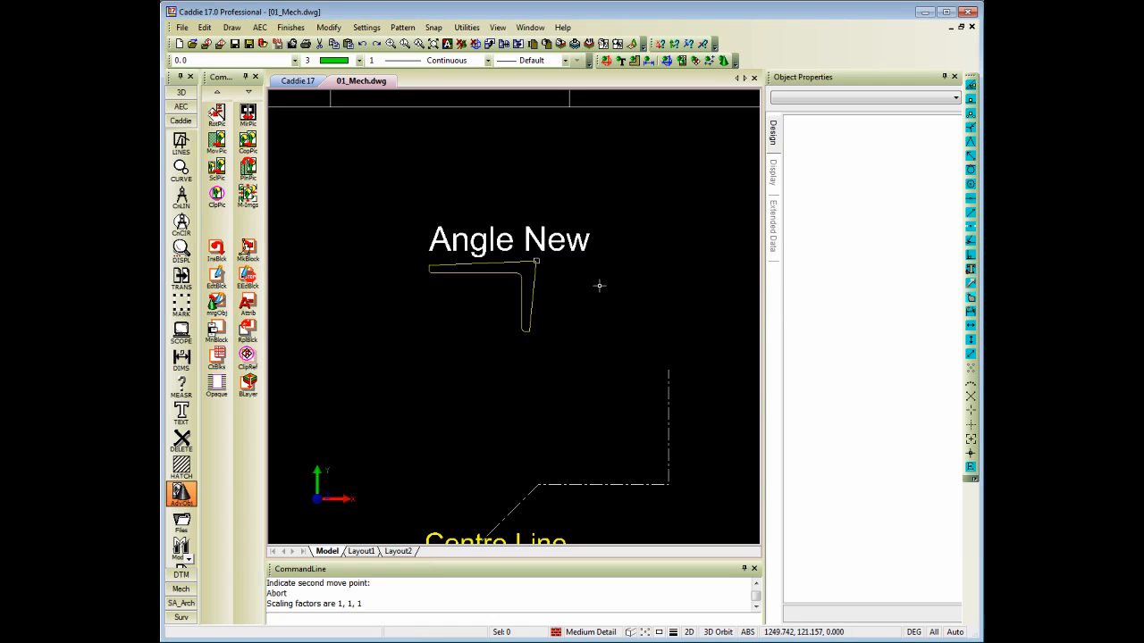
- Create text from the attribute of the angle-iron block and end the command
middle_drag(593, 264, 604, 278)
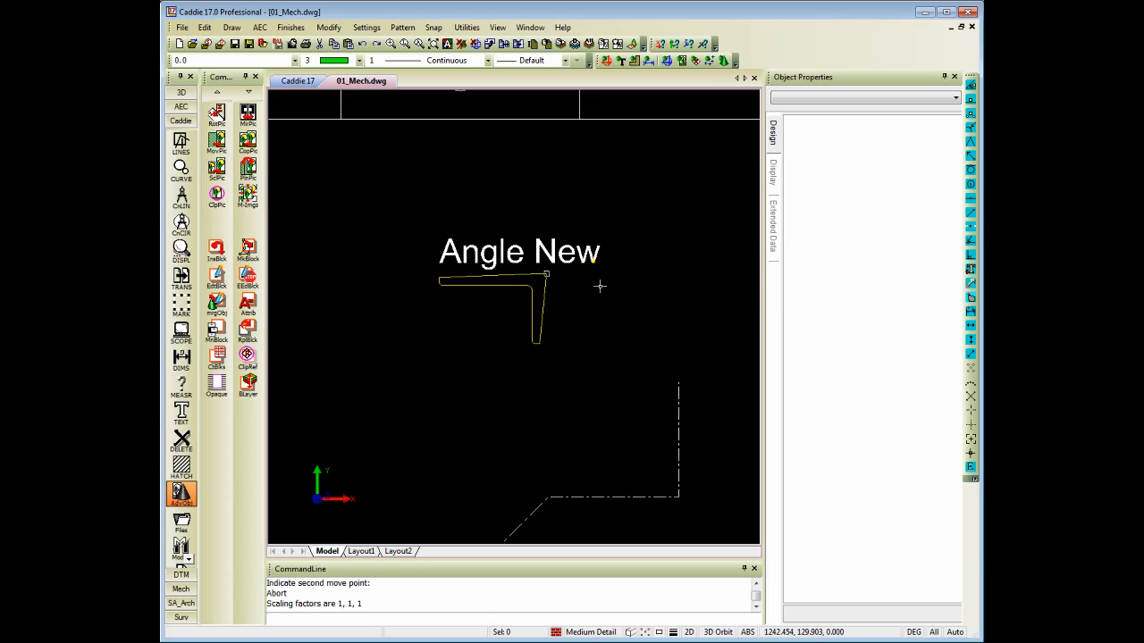
scroll(600, 286, up, 1)
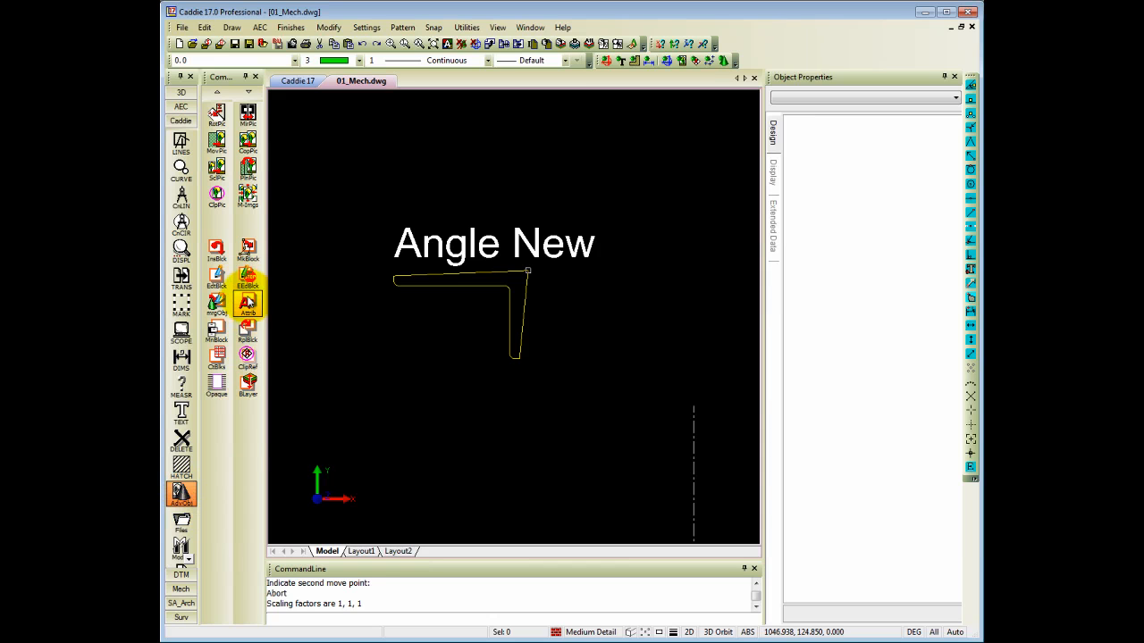
click(251, 306)
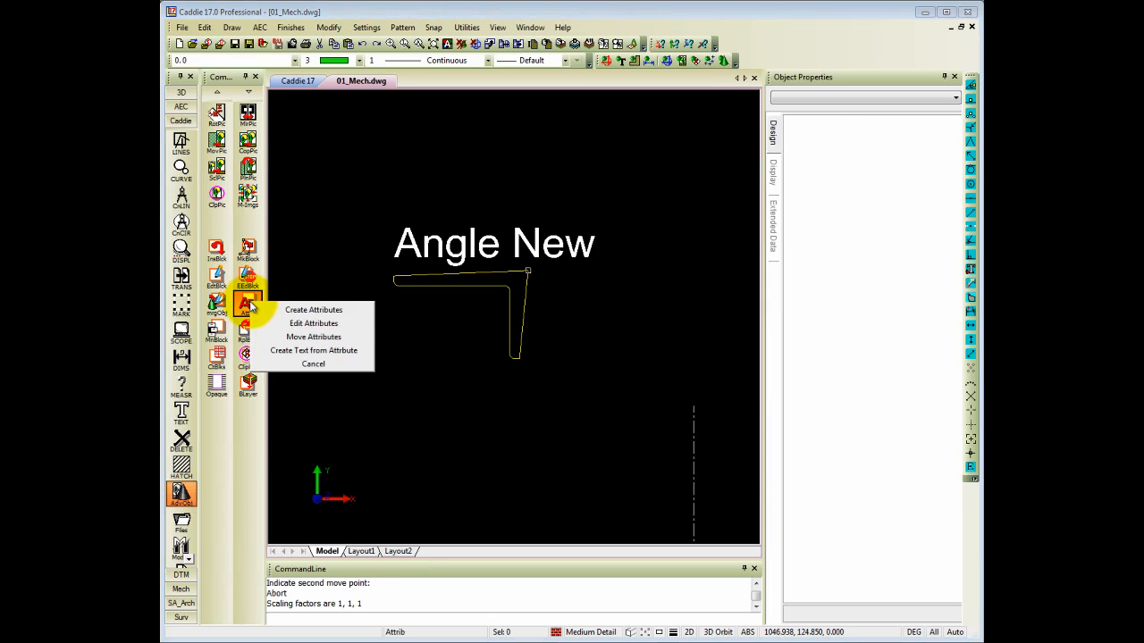
click(308, 351)
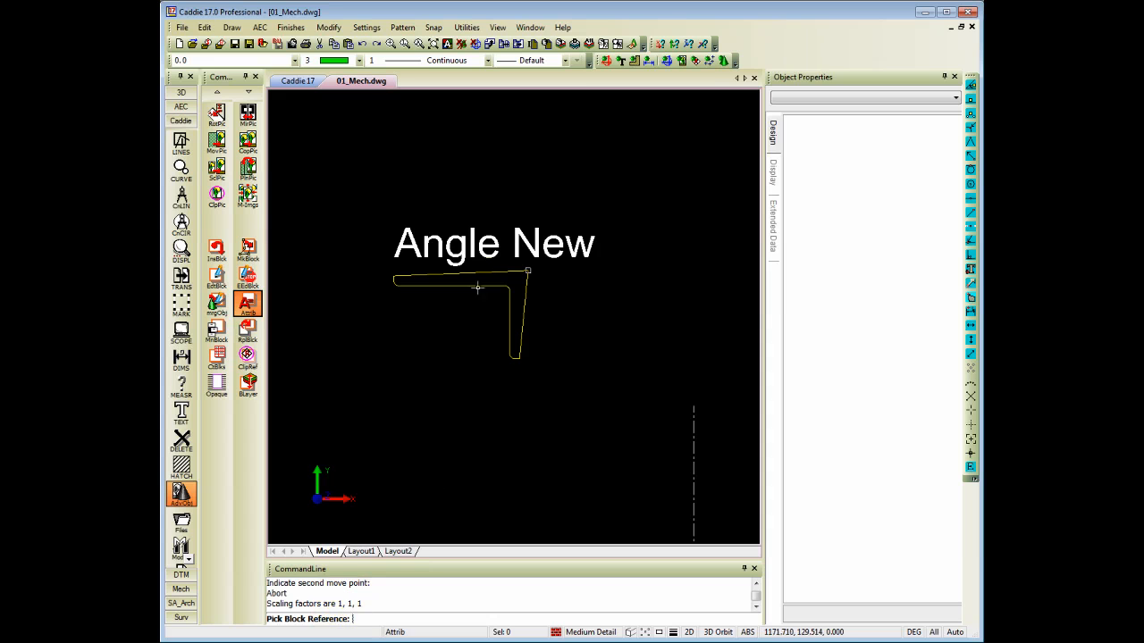
click(471, 255)
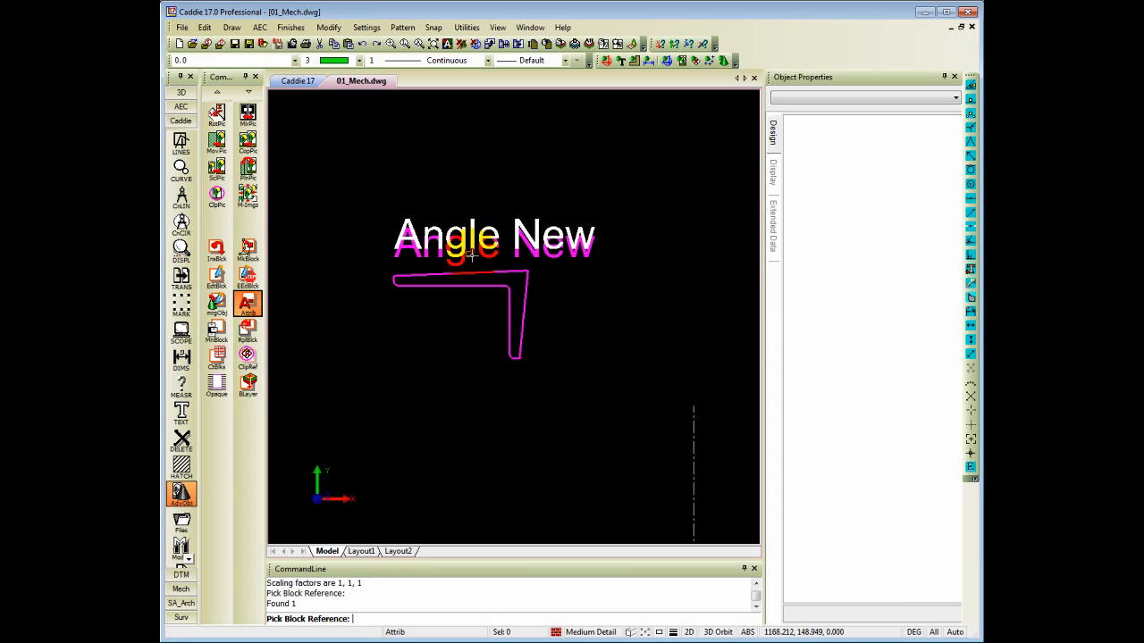
middle_drag(509, 280, 510, 287)
key(Escape)
- Move the extracted Angle New text clear above the block's own attribute label
click(476, 227)
click(396, 265)
click(399, 204)
middle_drag(574, 278, 575, 309)
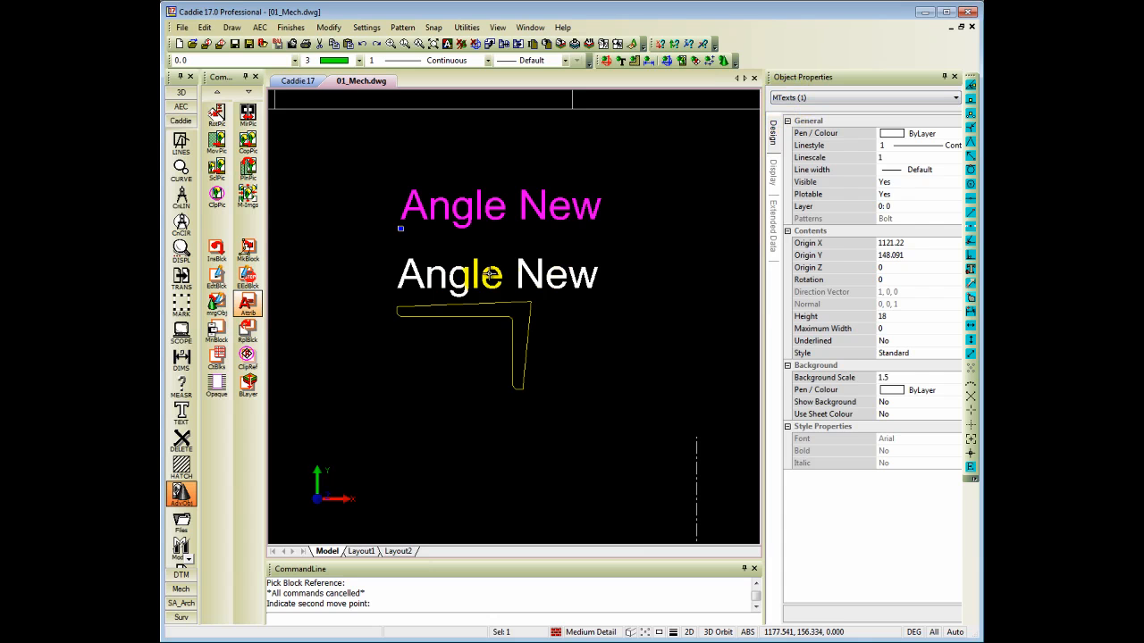
- Examine the object properties of the stepped centre line polyline and clear the selection
scroll(558, 210, down, 3)
scroll(590, 313, up, 4)
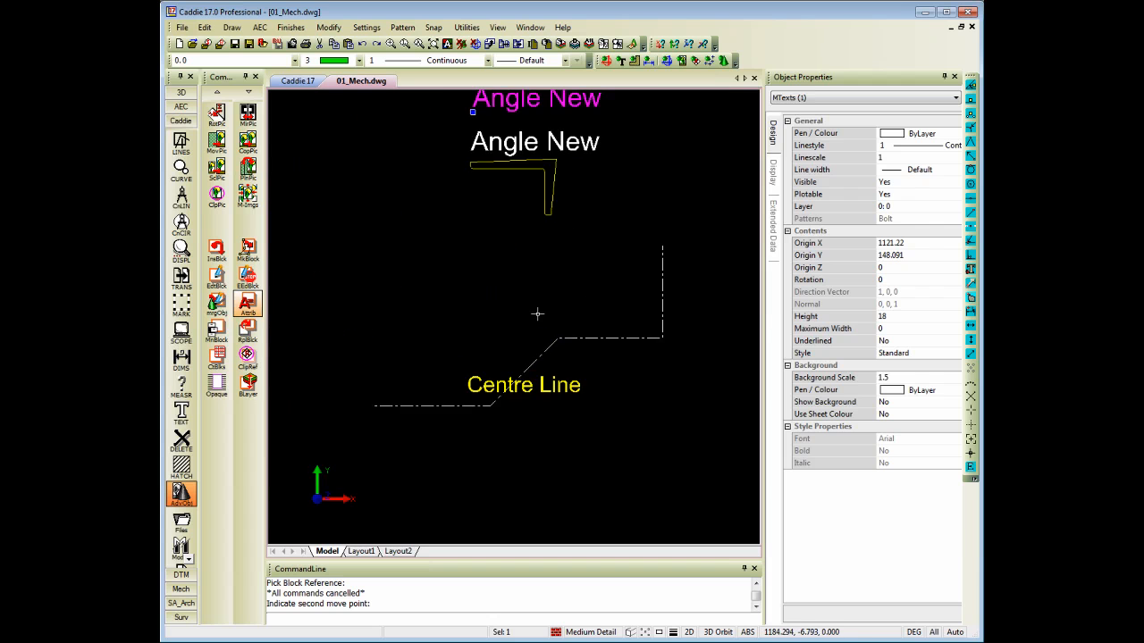
click(594, 349)
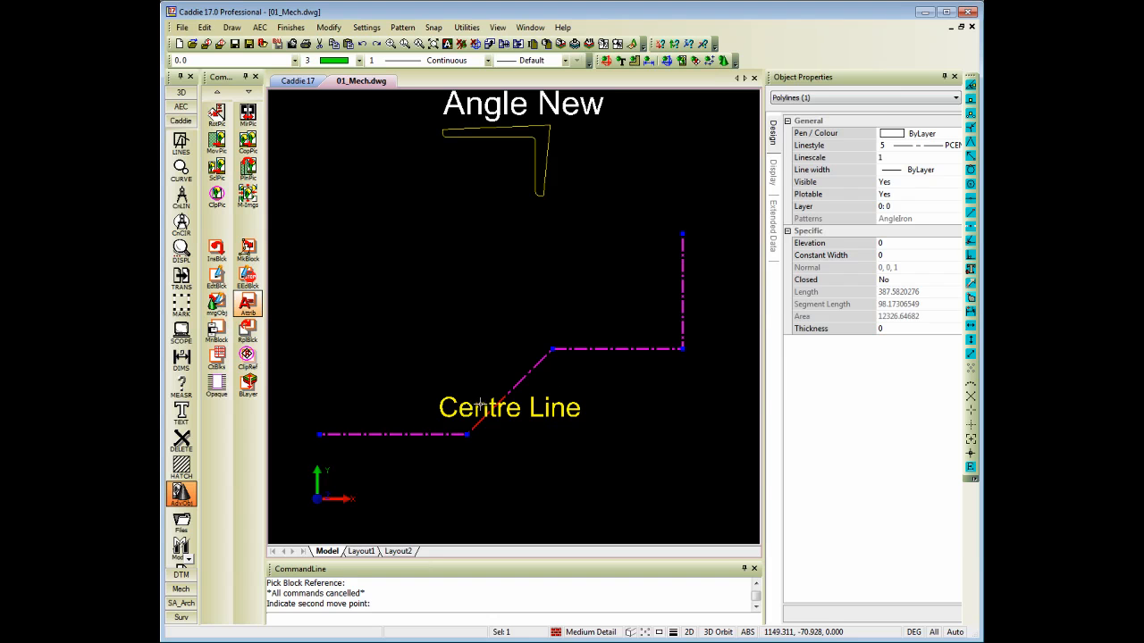
key(Escape)
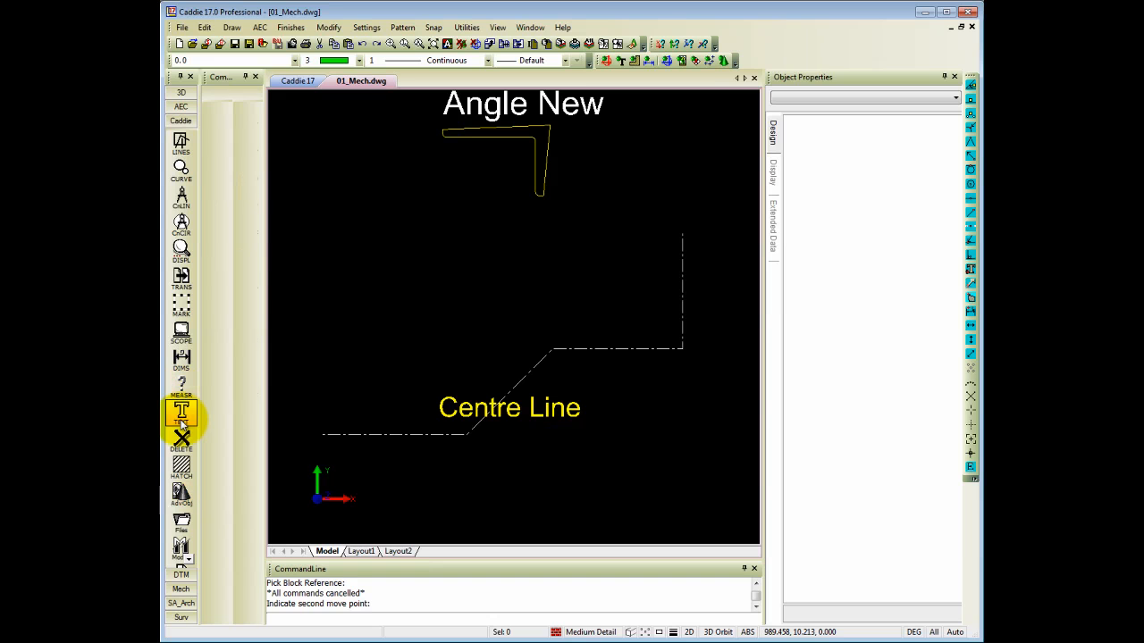
- Rotate the single text "Centre Line" to the angle of the polyline's sloping segment, with reference angle Zero and Angle from object
click(183, 416)
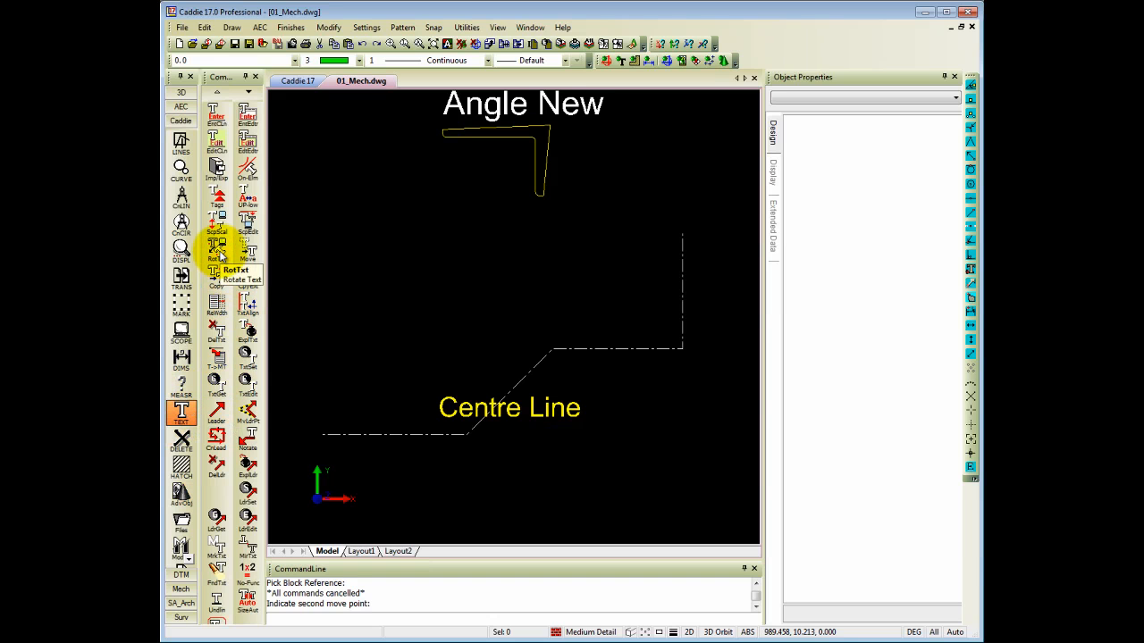
click(217, 250)
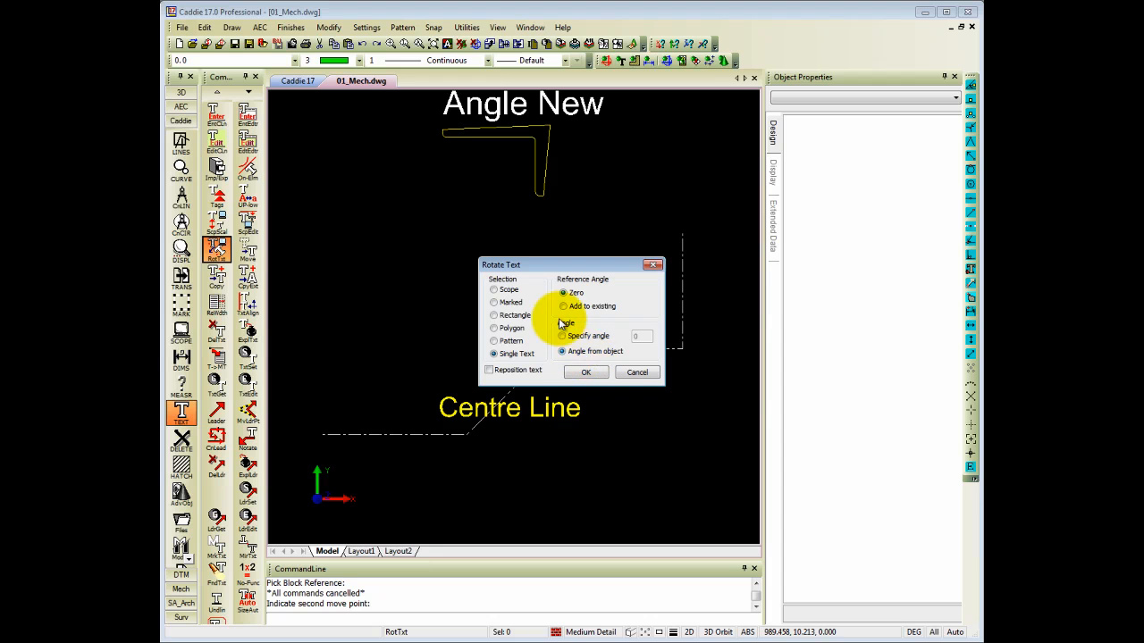
click(586, 373)
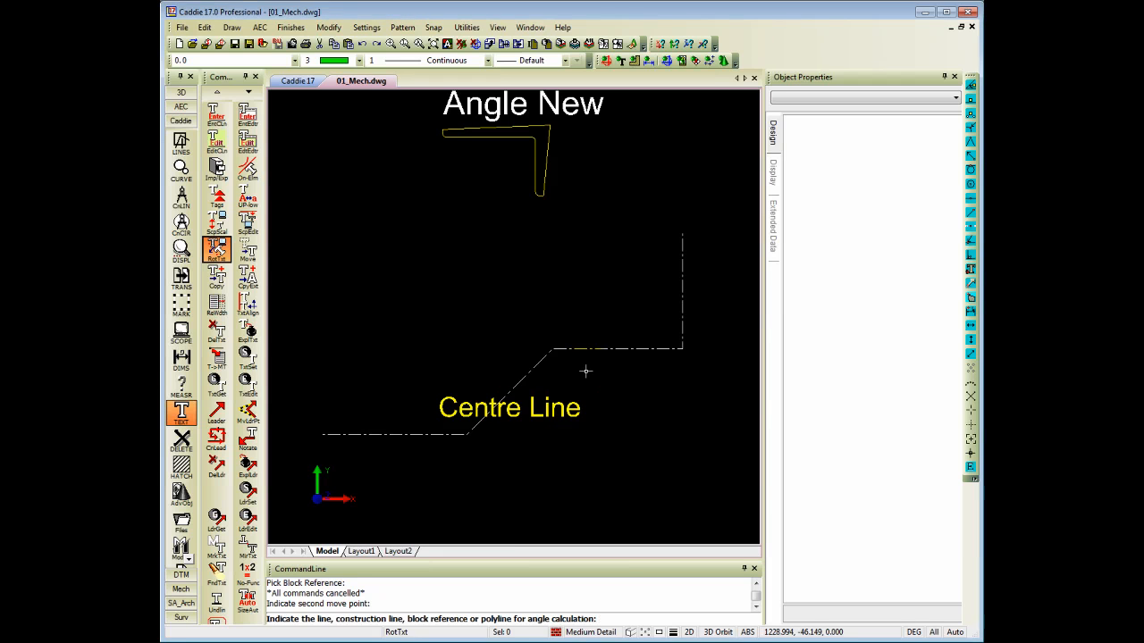
click(508, 382)
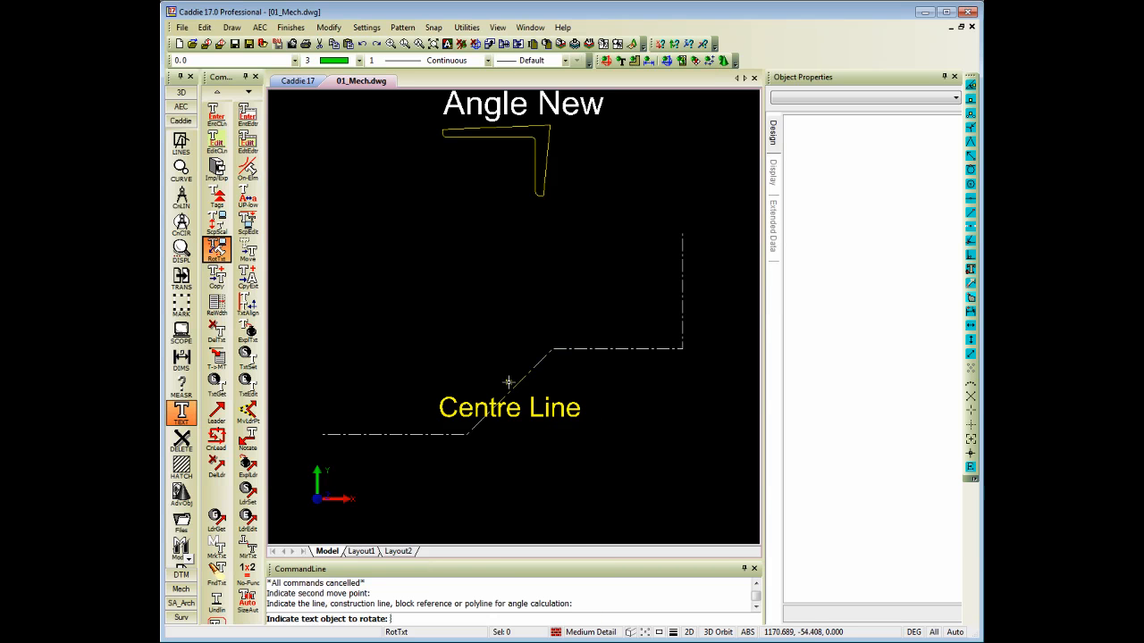
click(447, 414)
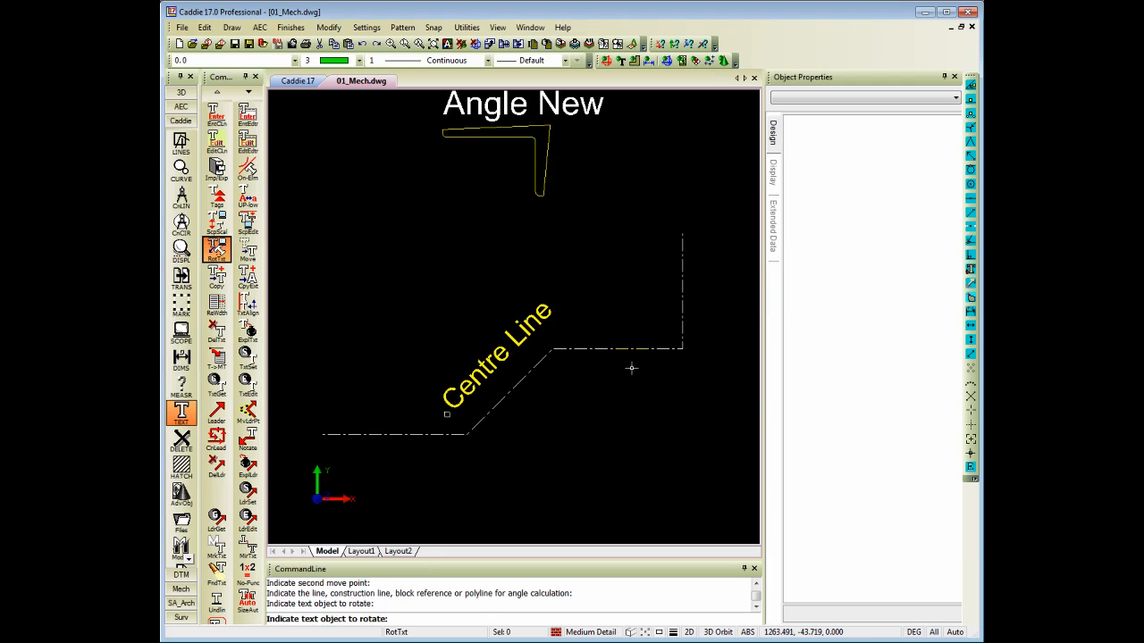
middle_drag(631, 367, 646, 372)
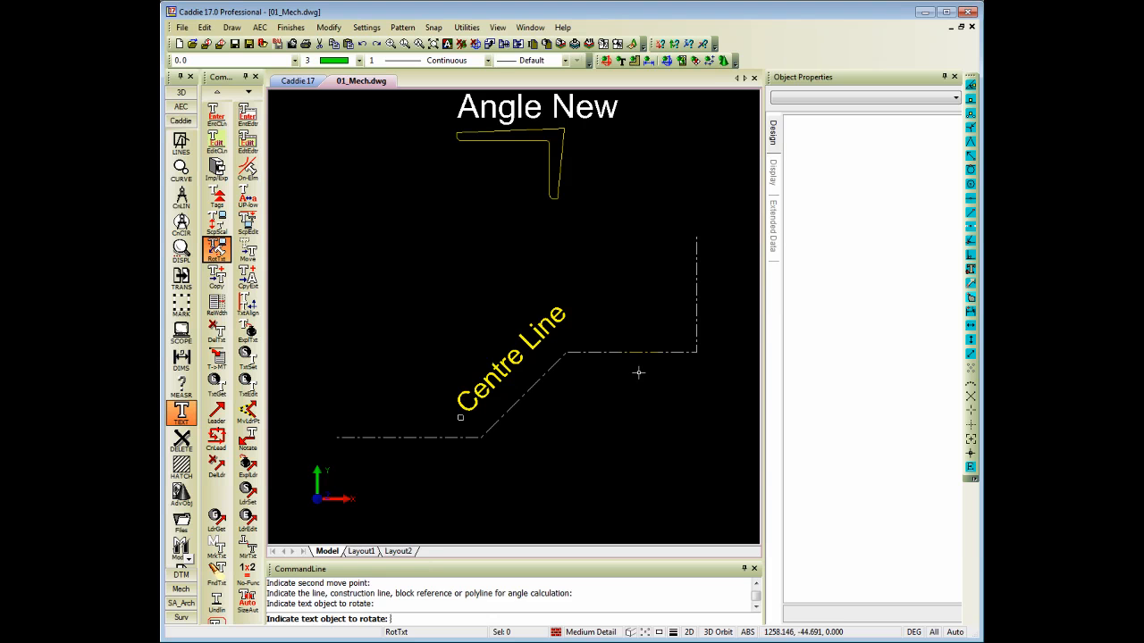
key(Escape)
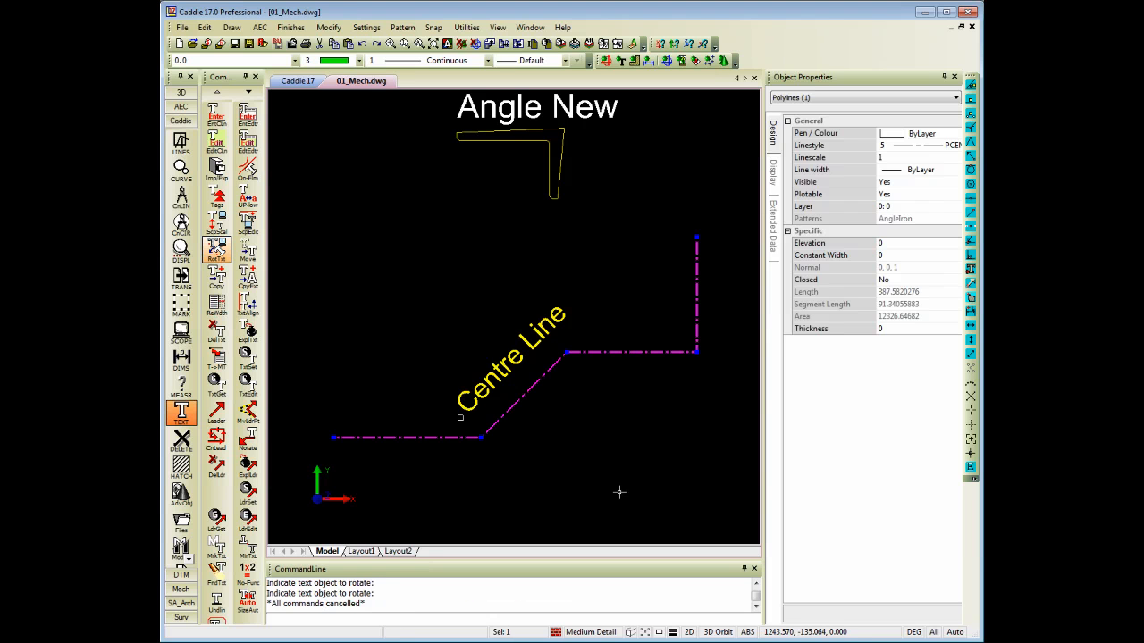
middle_drag(629, 432, 634, 431)
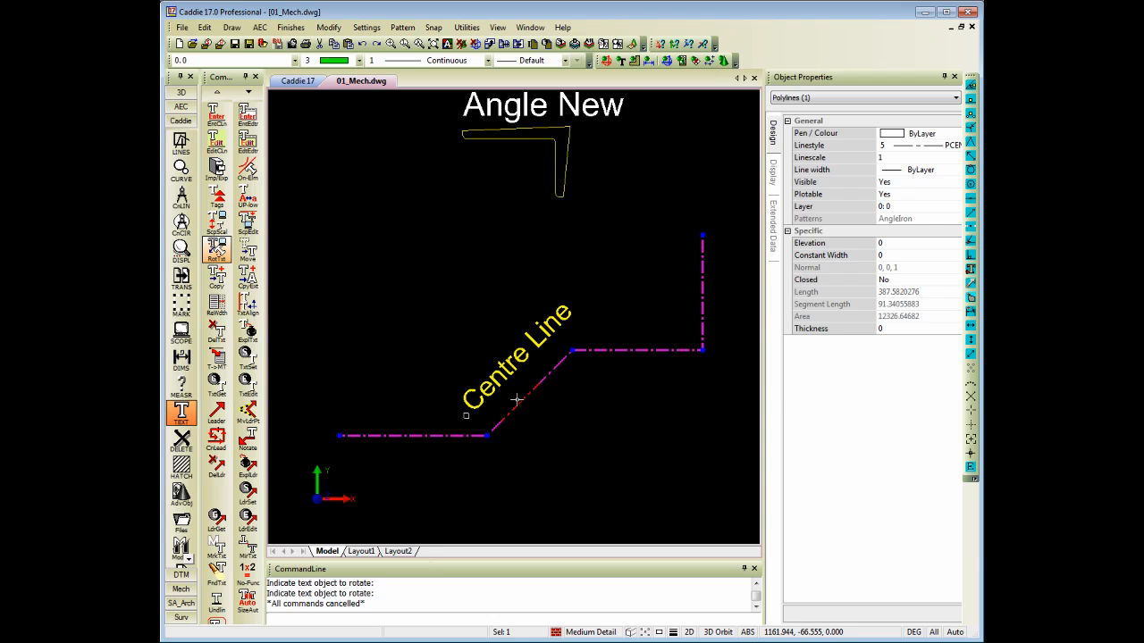
middle_drag(544, 397, 554, 403)
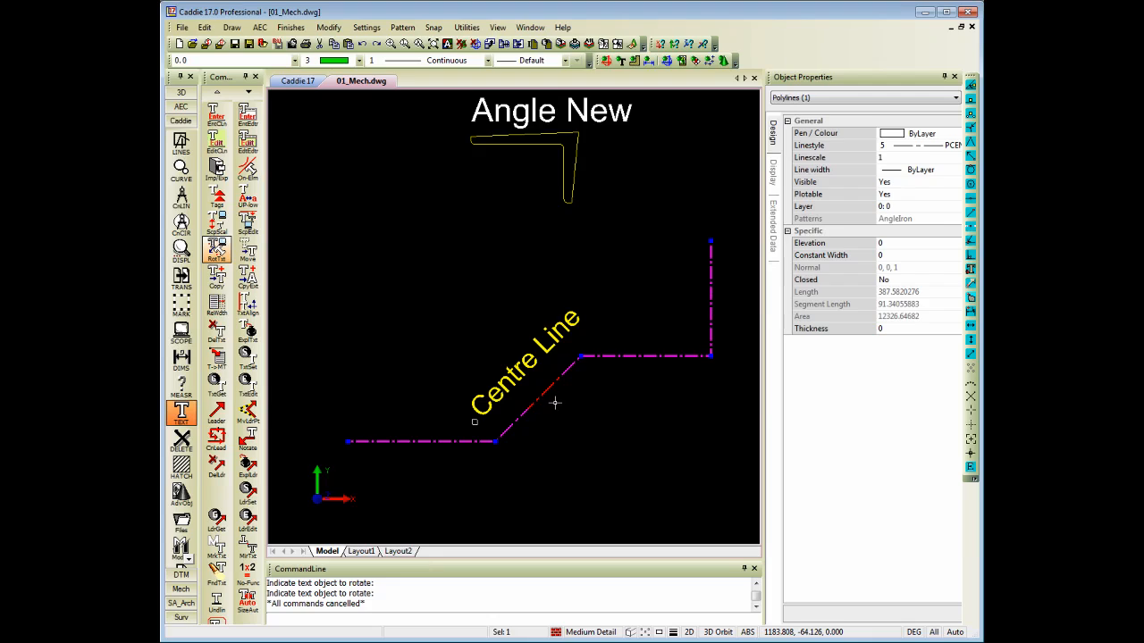